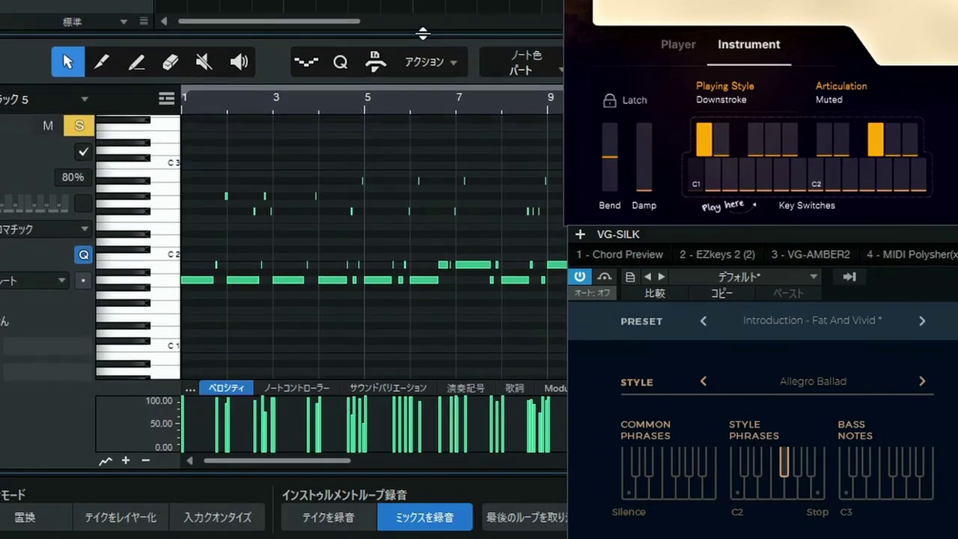
Quantize all the high articulation key-switch notes above C2 on Track 5
drag(423, 33, 423, 8)
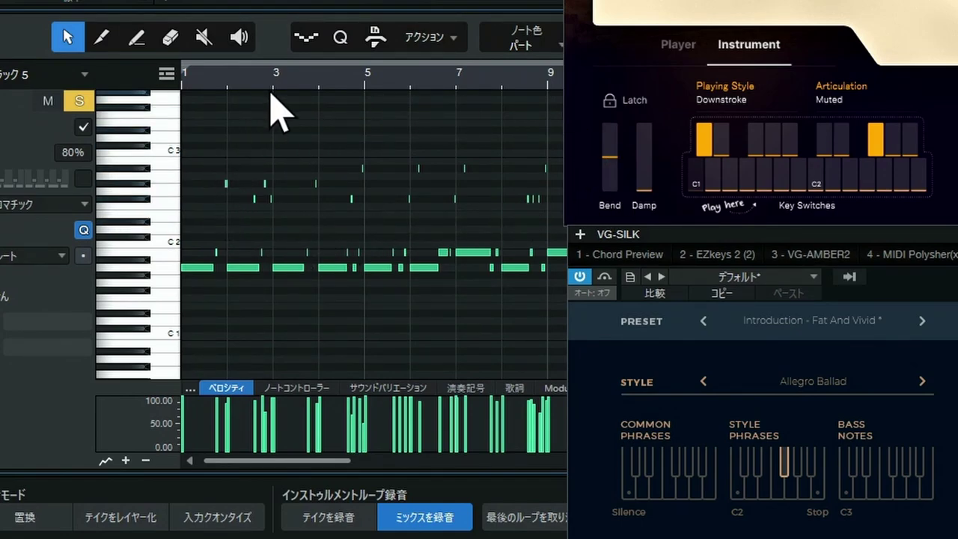
scroll(287, 77, down, 3)
drag(532, 141, 144, 232)
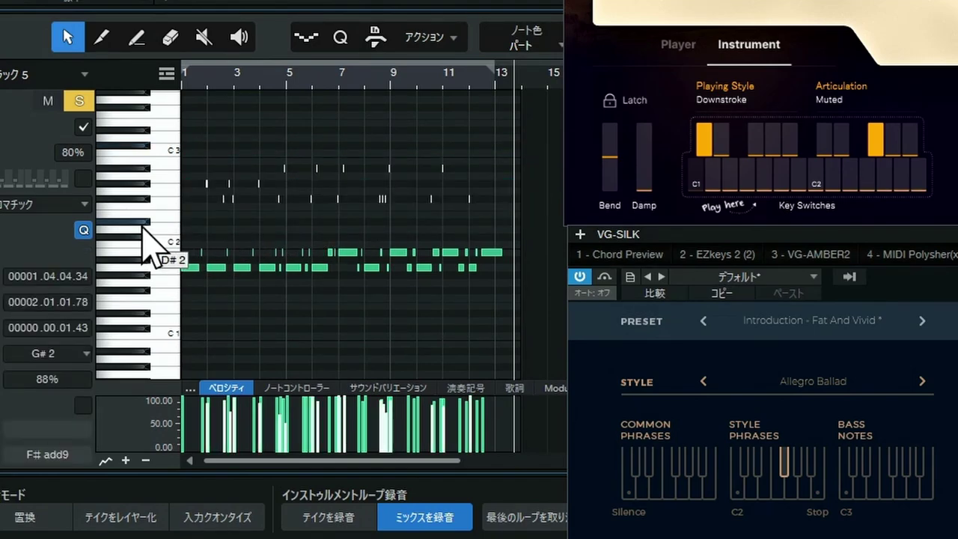
key(q)
mouse_move(244, 75)
mouse_down()
mouse_move(248, 117)
mouse_move(251, 93)
mouse_up()
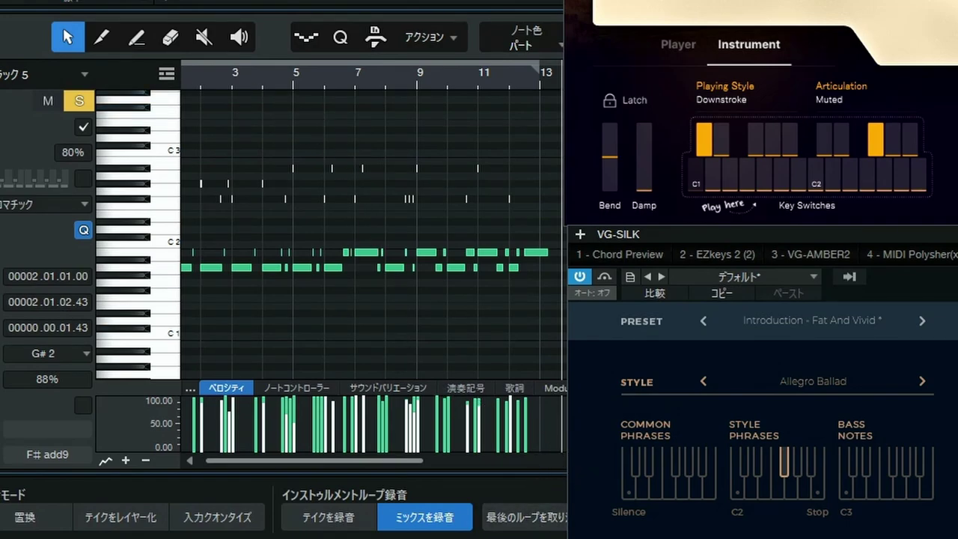
Overdub low playing-style key-switch notes around C1 onto Track 5, recording from bar 1 to the end of the song section
key(space)
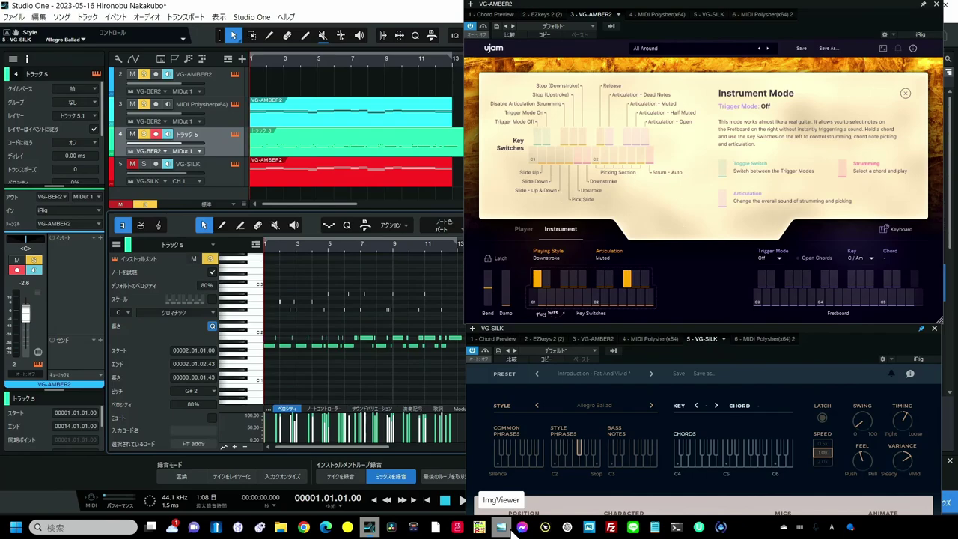
key(space)
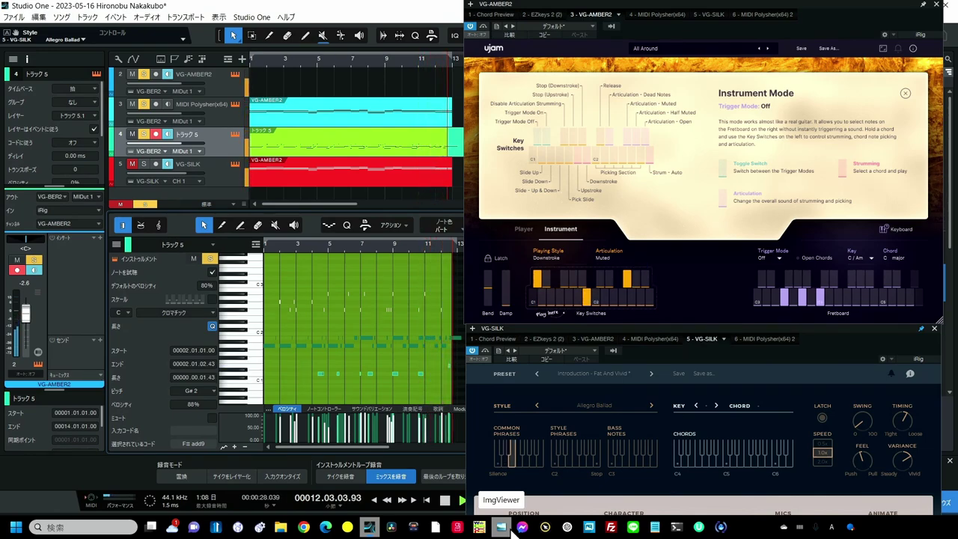
key(space)
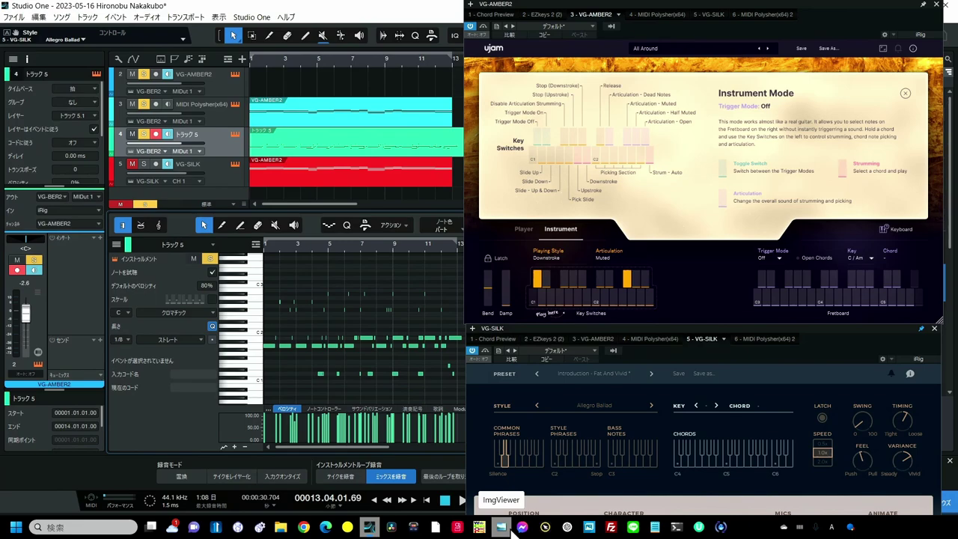
Play back the recorded key switches from bar 3 to the end of the section
click(296, 252)
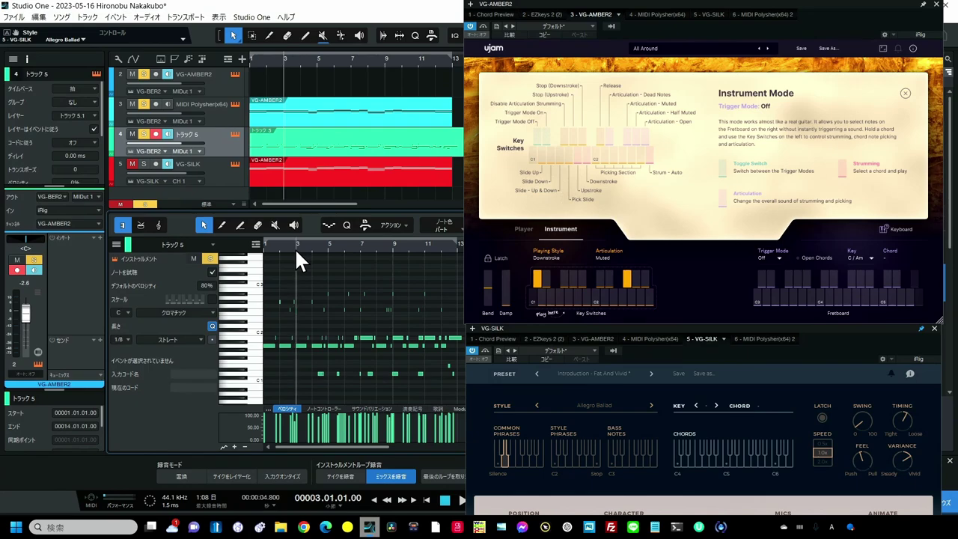
click(462, 500)
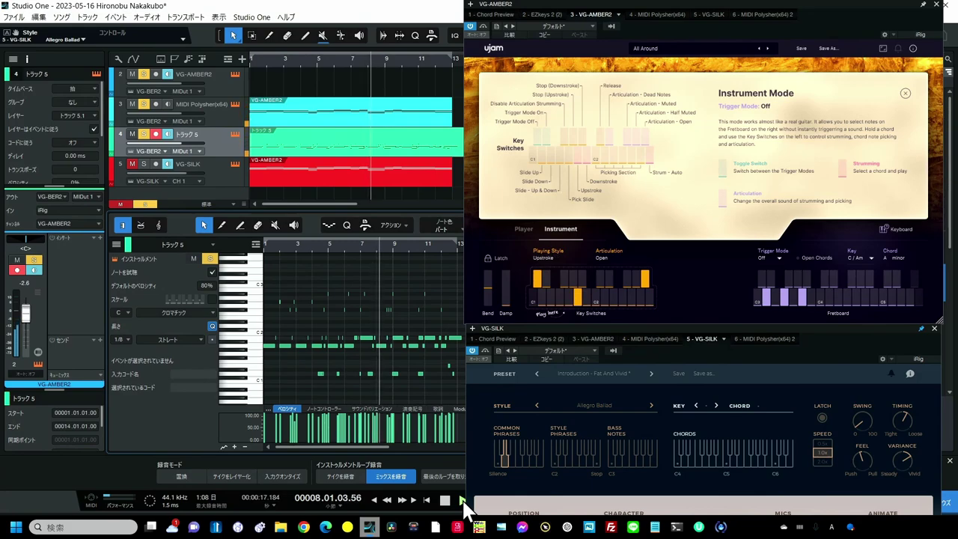
click(445, 500)
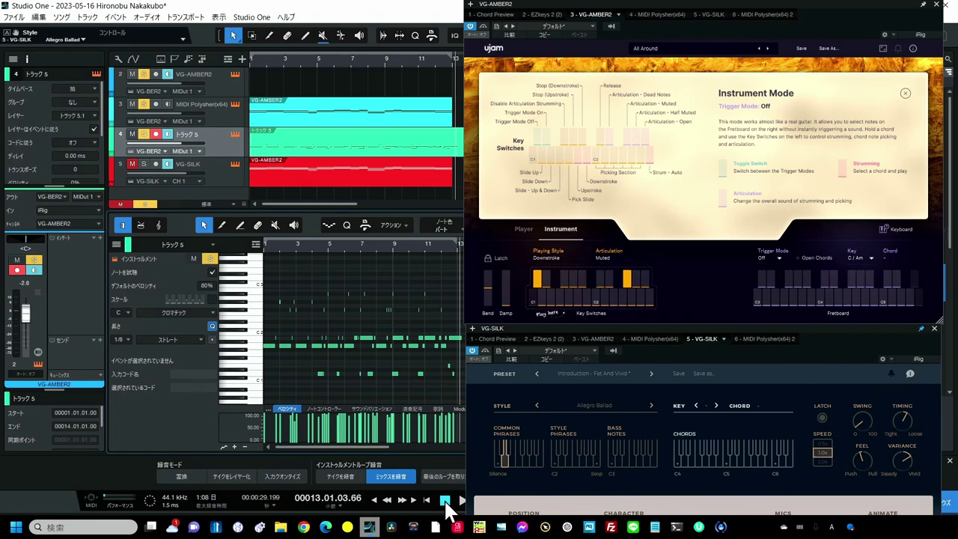
Hide the keyboard guide in VG-AMBER2 and load the Alternative & Rock factory preset Gamelan Next Door
click(906, 233)
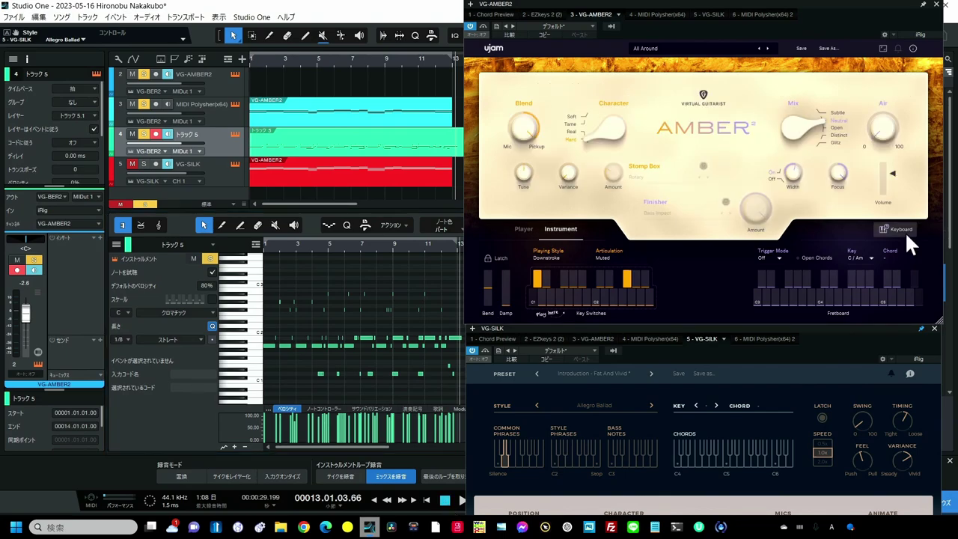
click(717, 48)
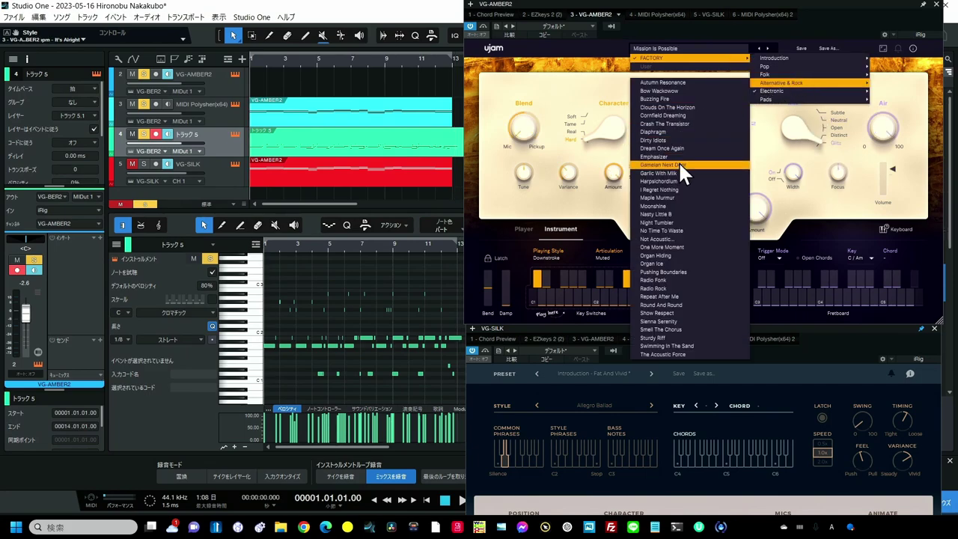
click(680, 164)
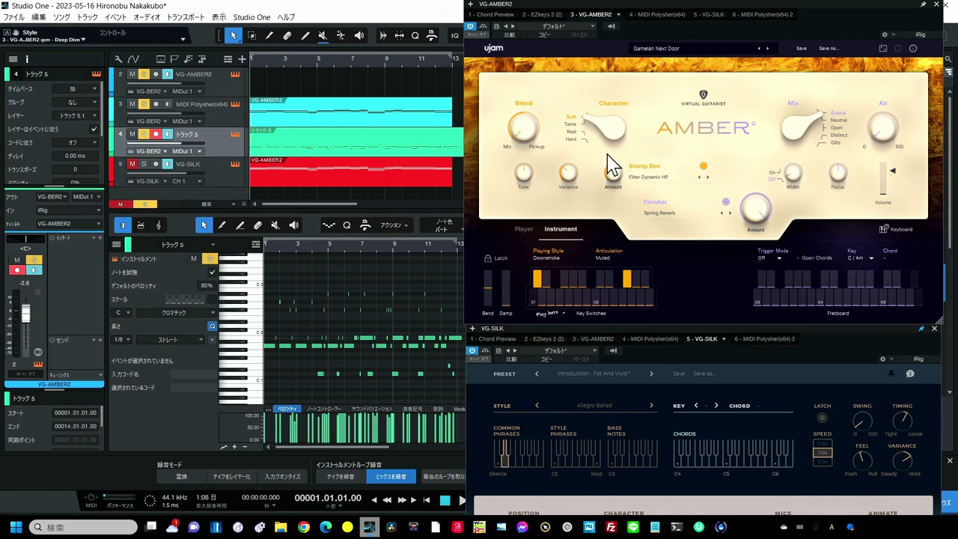
Loop bars 1 to 7 and audition further VG-AMBER2 presets during playback, ending on Night Tumbler
drag(452, 58, 354, 84)
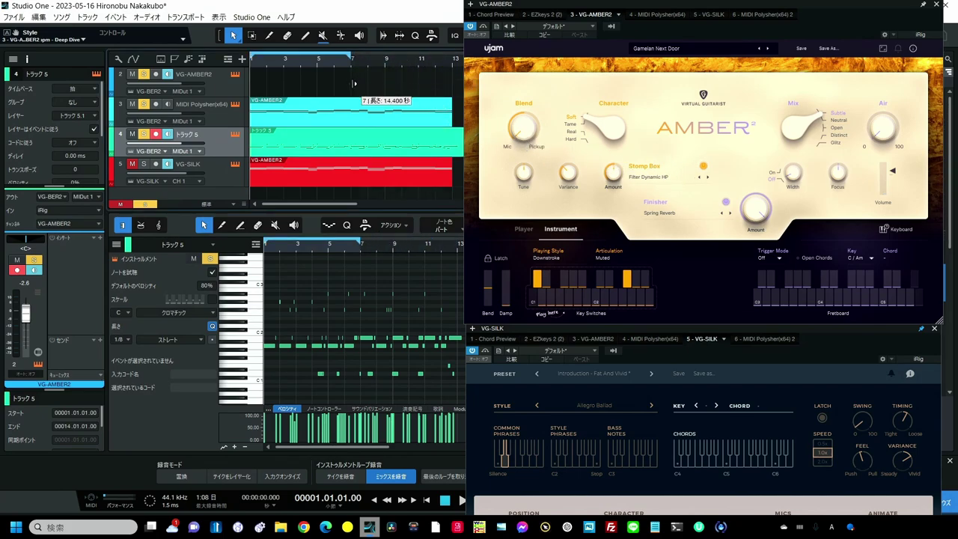
key(space)
click(767, 48)
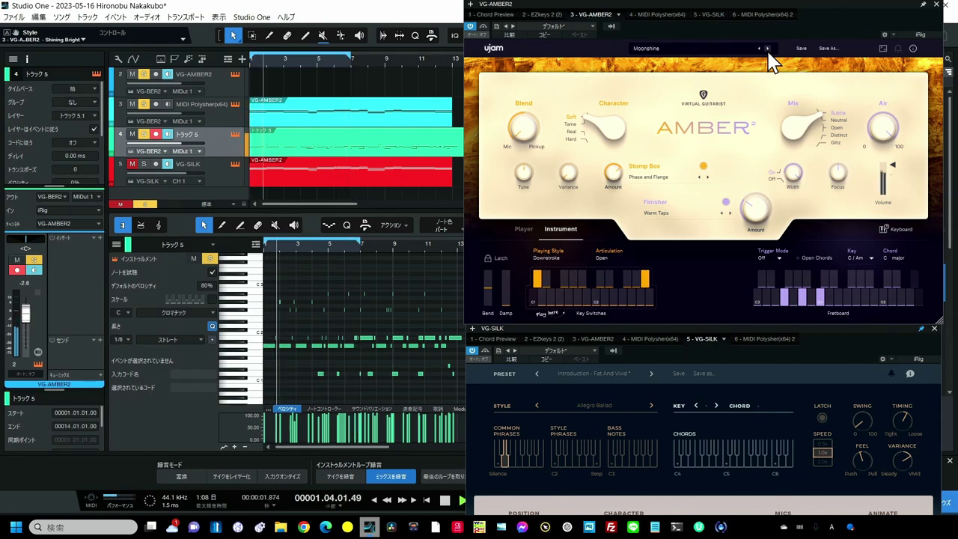
click(767, 49)
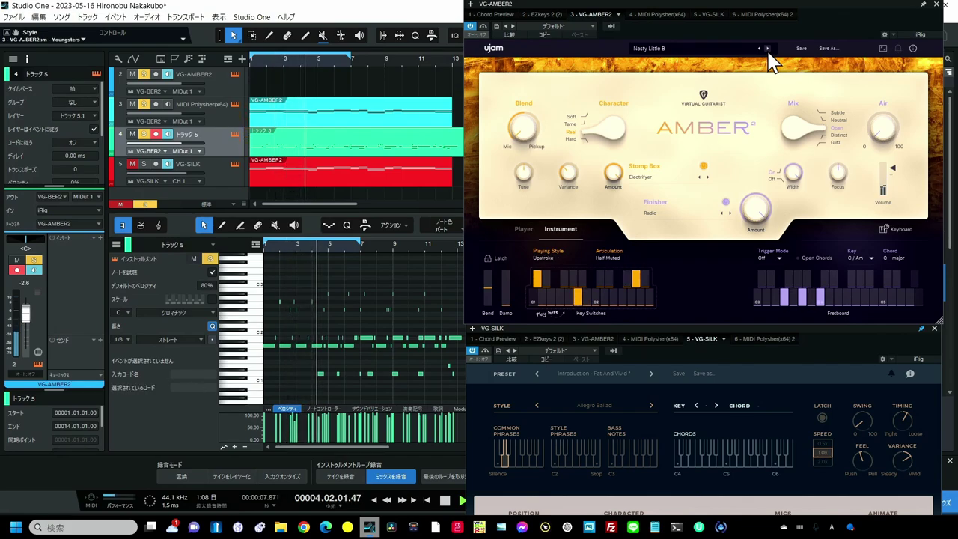
click(768, 48)
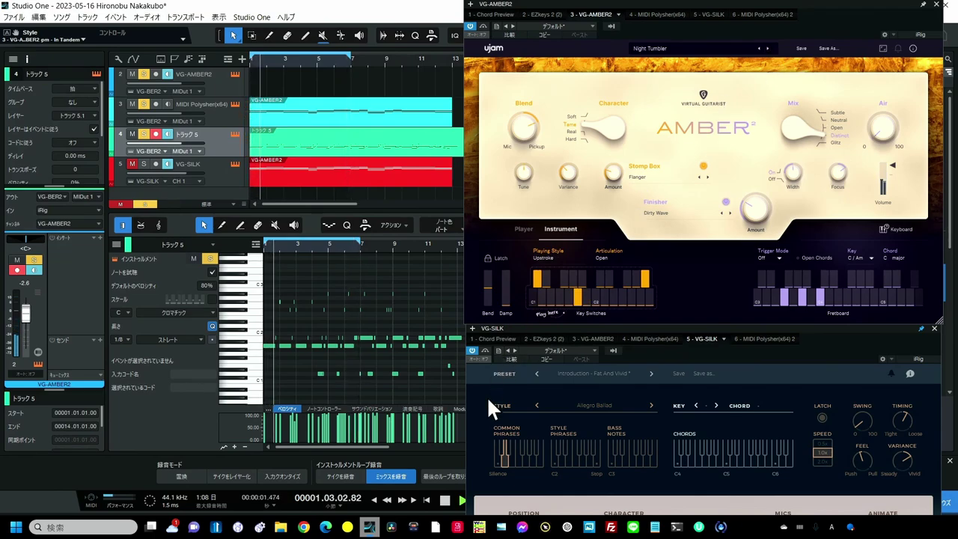
click(446, 500)
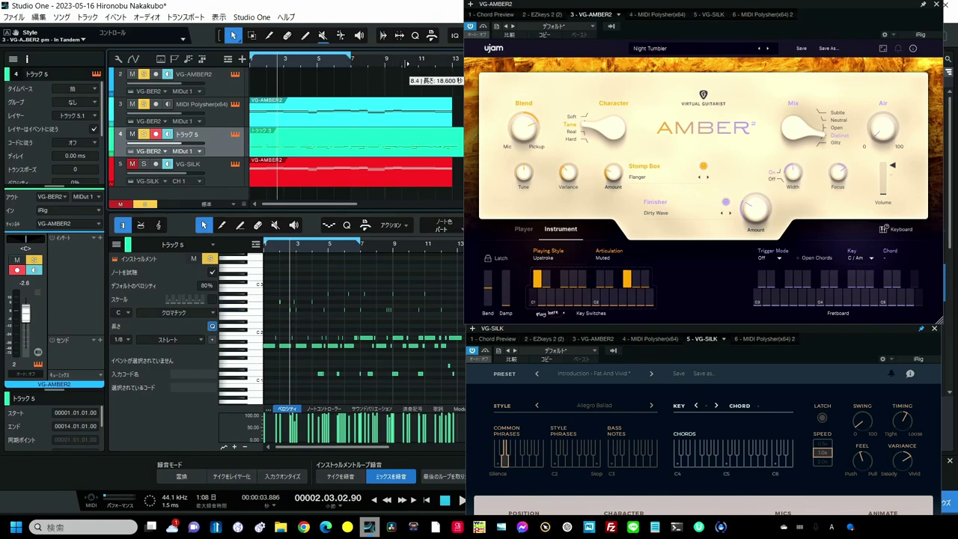
Extend the loop to bar 13 and add the UJAM instrument BM-IDOL as a new track
drag(352, 58, 452, 58)
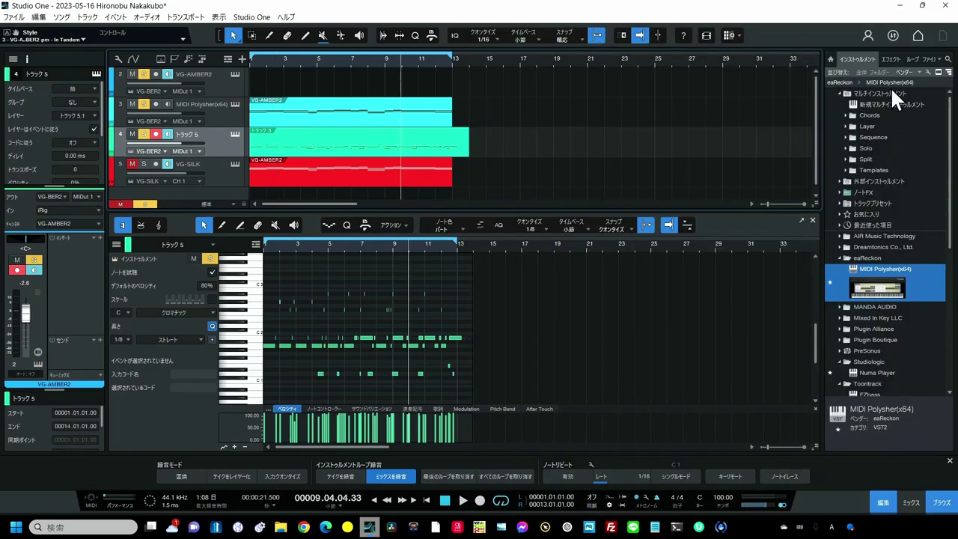
scroll(867, 239, down, 4)
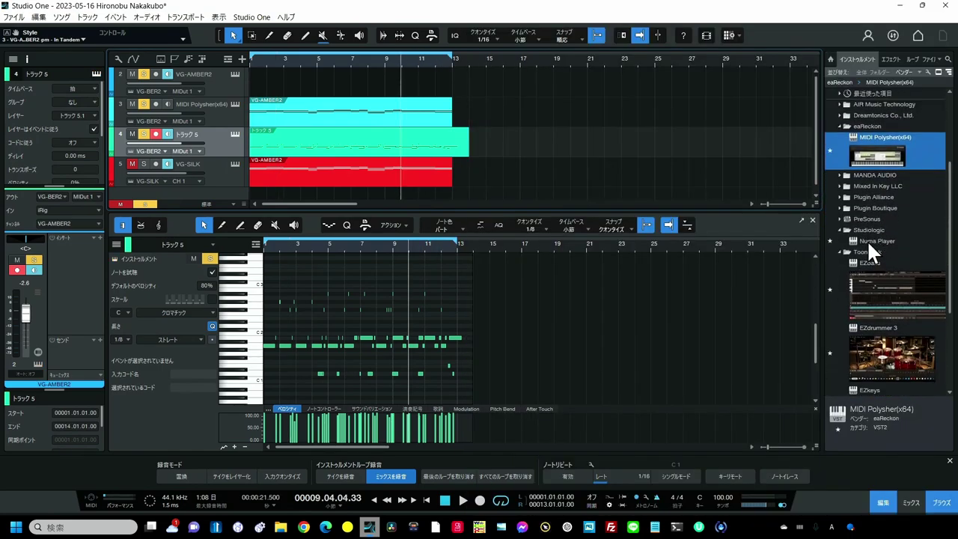
scroll(867, 240, down, 4)
click(839, 358)
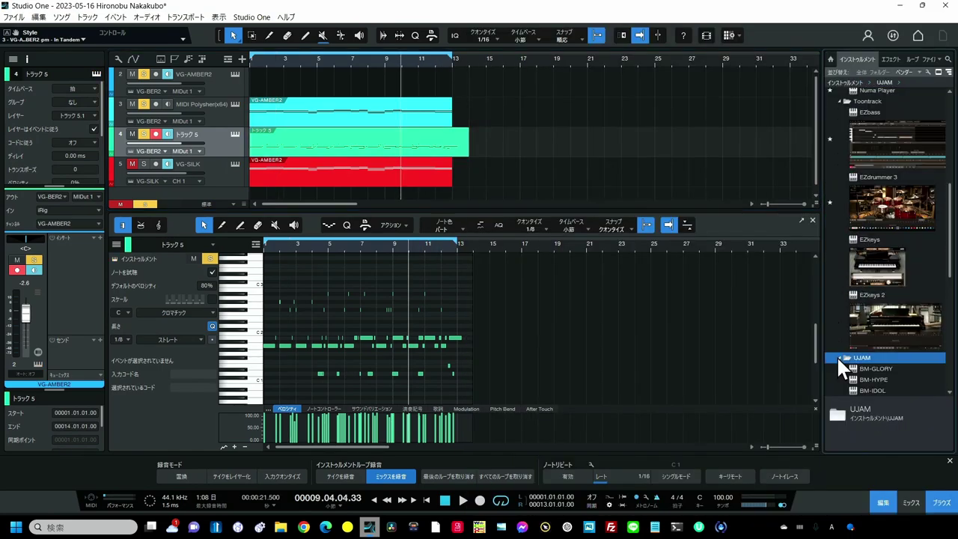
drag(872, 281, 225, 197)
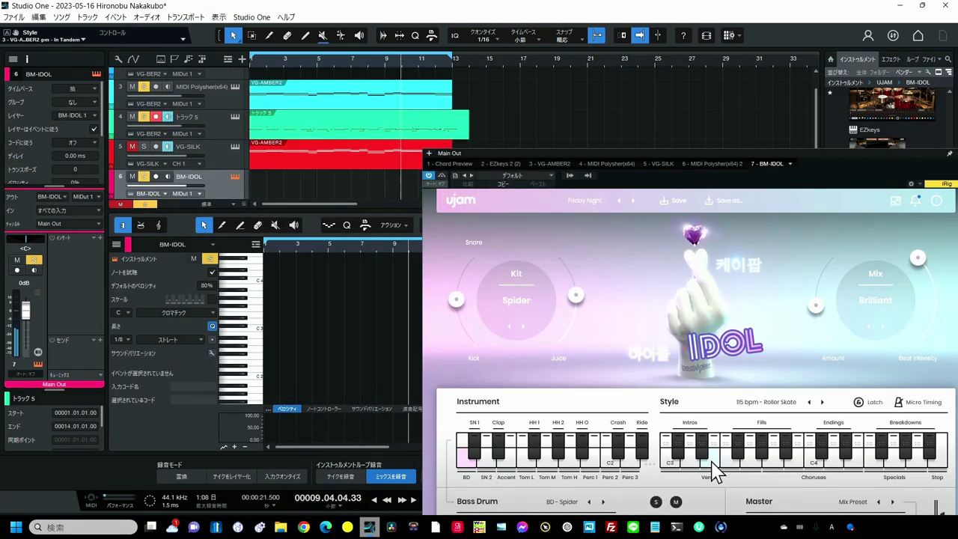
Place a Roller Skate verse pattern at bar 1 of the BM-IDOL track and duplicate it twice to fill 12 bars
drag(700, 438, 266, 180)
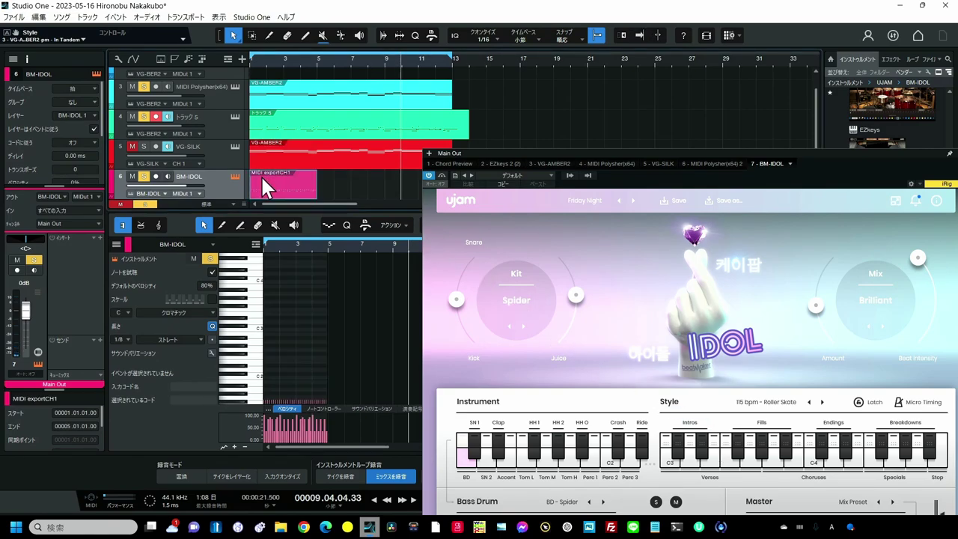
key(d)
key(d)
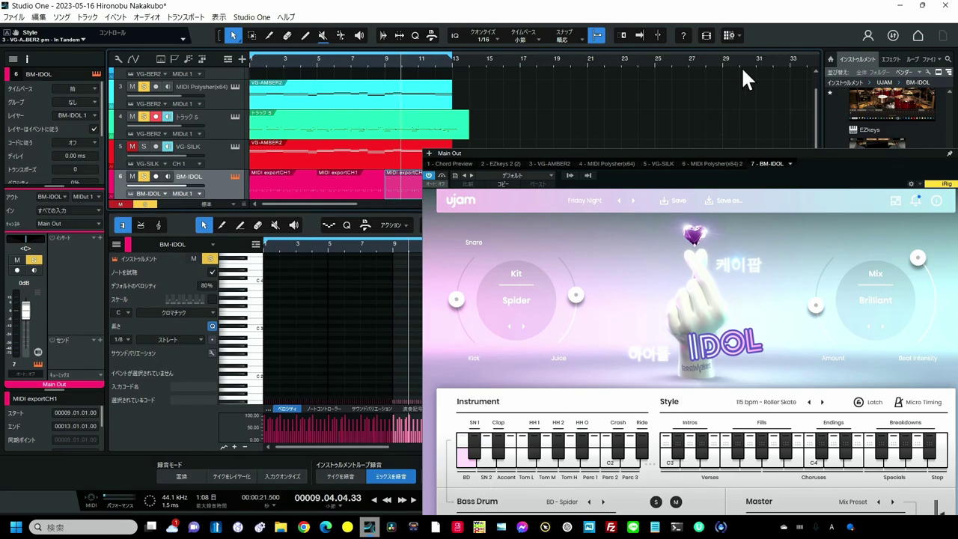
Move the BM-IDOL window clear of the transport, set the song tempo to 140, and play back the loop
drag(724, 153, 753, 54)
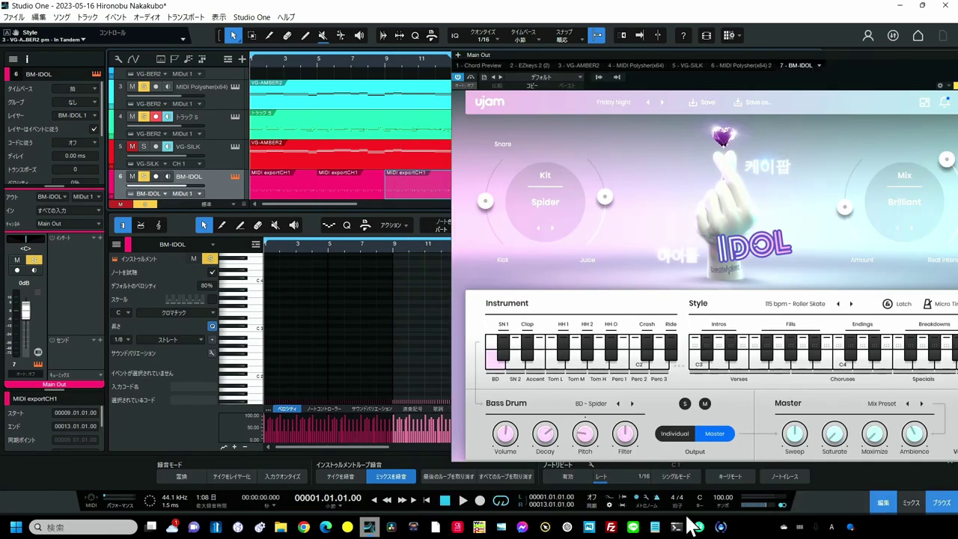
click(719, 497)
text(140)
key(Return)
click(464, 503)
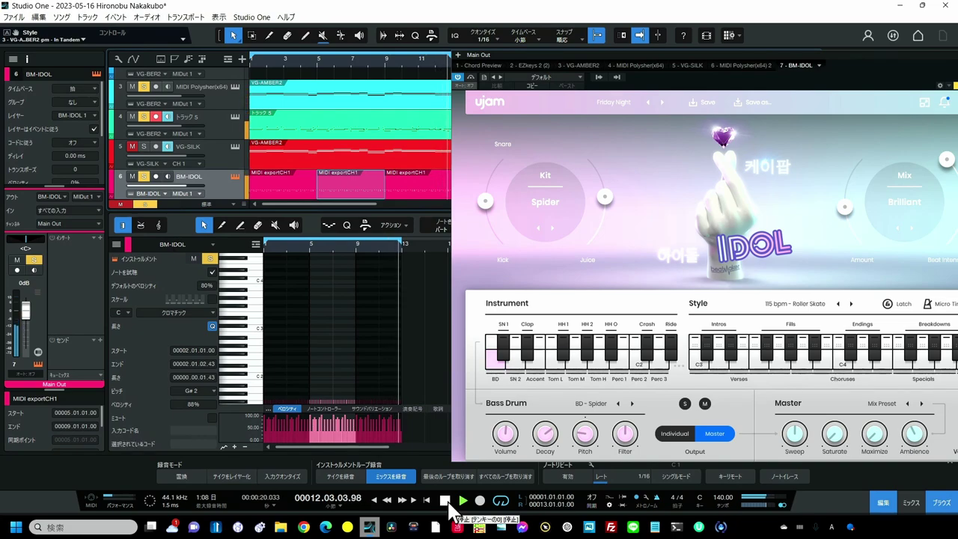
click(449, 506)
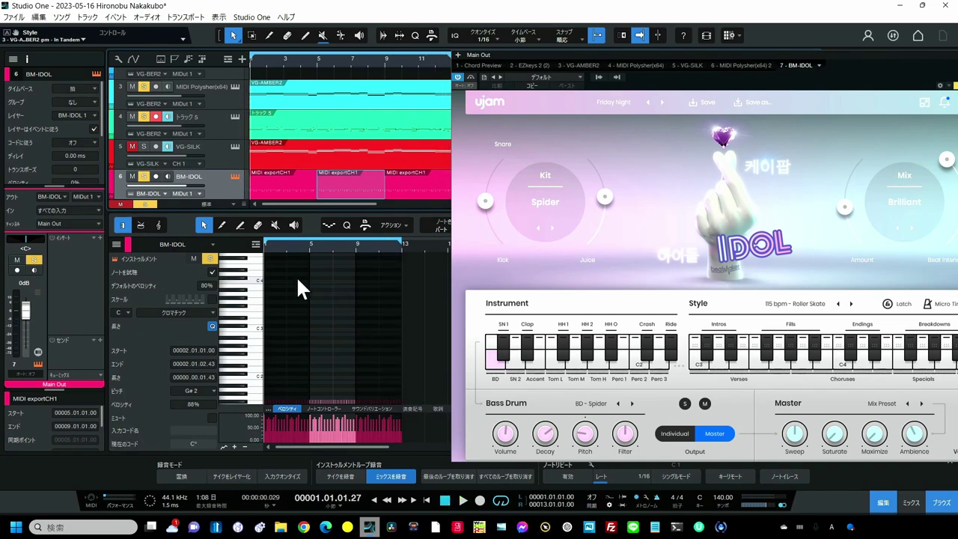
Reopen the VG-AMBER2 instrument and view the notes of the MIDI Polysher track and Track 5
scroll(229, 174, up, 1)
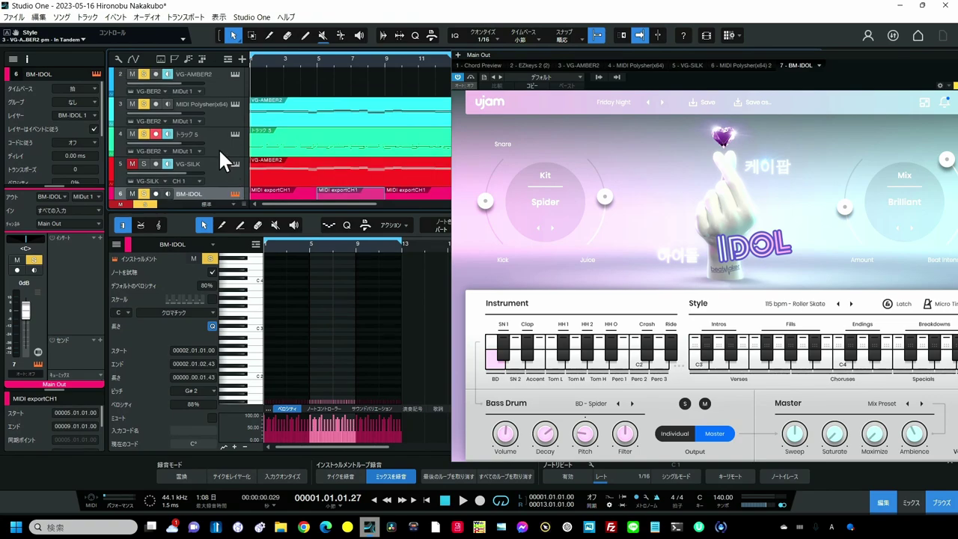
click(235, 73)
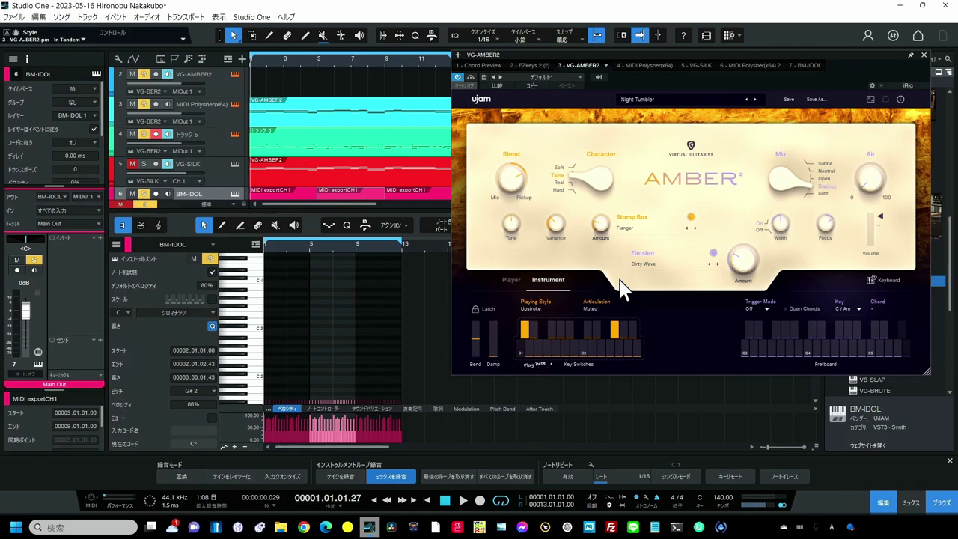
click(215, 116)
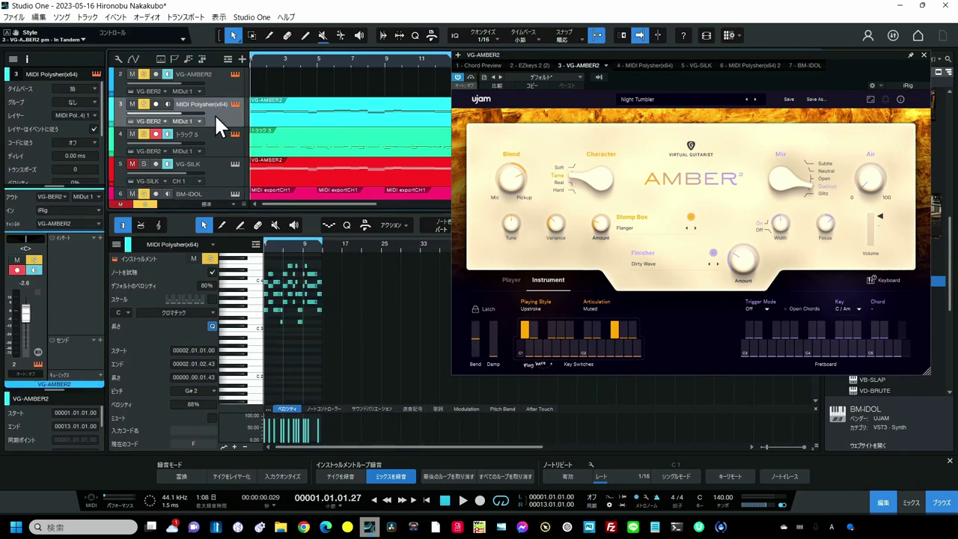
click(222, 134)
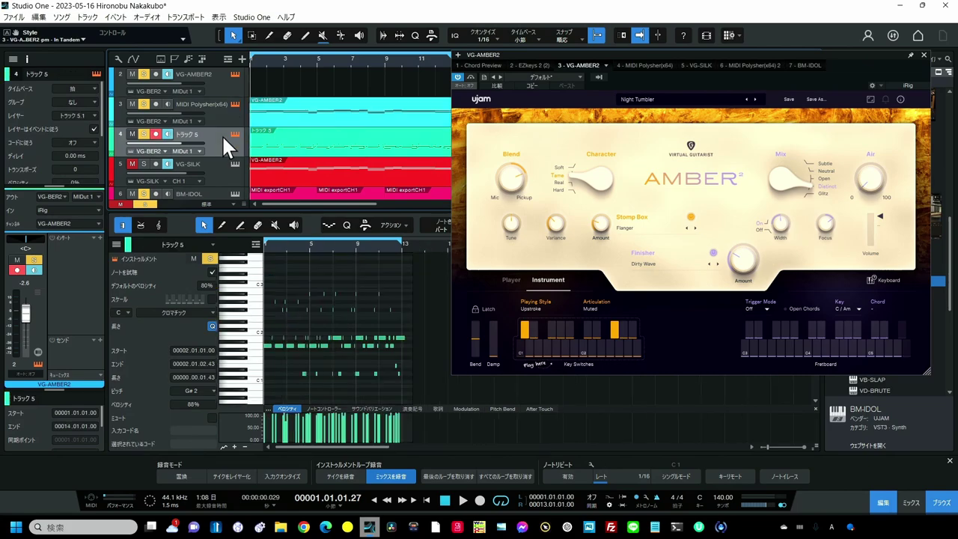